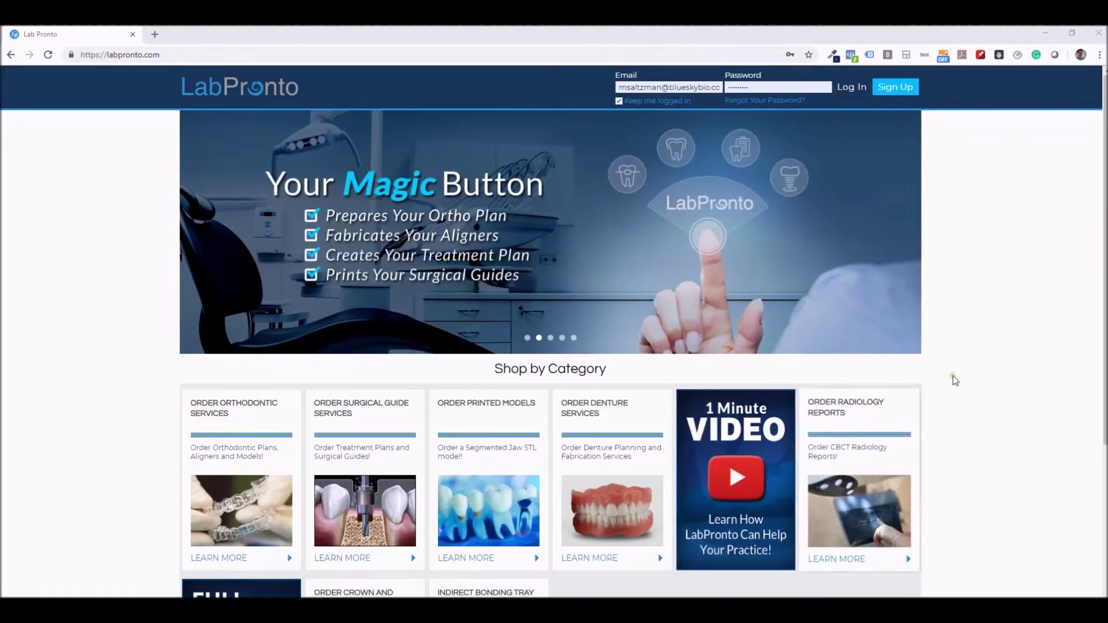
{"action": "scroll", "coordinate": [960, 373], "scroll_direction": "down", "scroll_amount": 1}
{"action": "scroll", "coordinate": [959, 374], "scroll_direction": "down", "scroll_amount": 1}
{"action": "scroll", "coordinate": [959, 373], "scroll_direction": "down", "scroll_amount": 1}
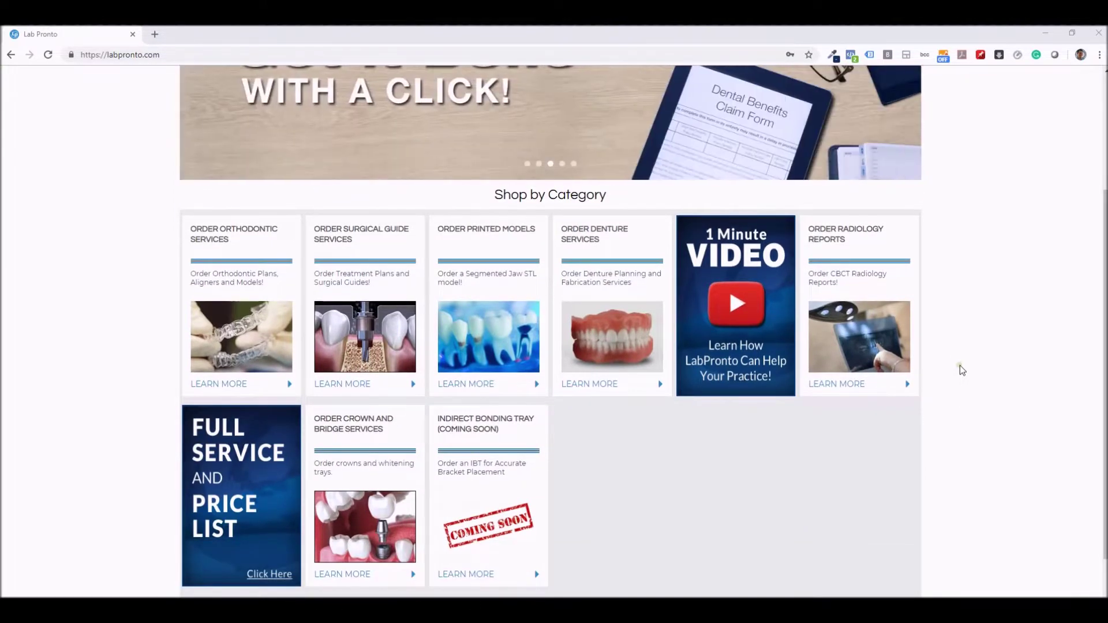
{"action": "scroll", "coordinate": [959, 373], "scroll_direction": "up", "scroll_amount": 1}
{"action": "scroll", "coordinate": [960, 370], "scroll_direction": "up", "scroll_amount": 2}
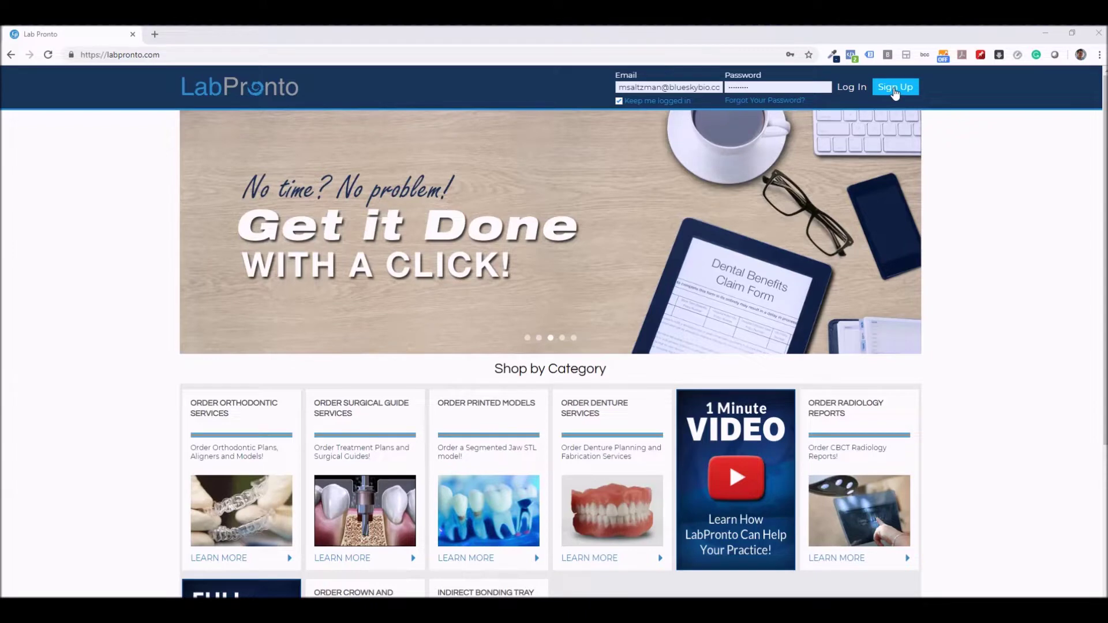
Step: View the Sign Up registration page, then log in to the dentist dashboard
{"action": "left_click", "coordinate": [895, 90]}
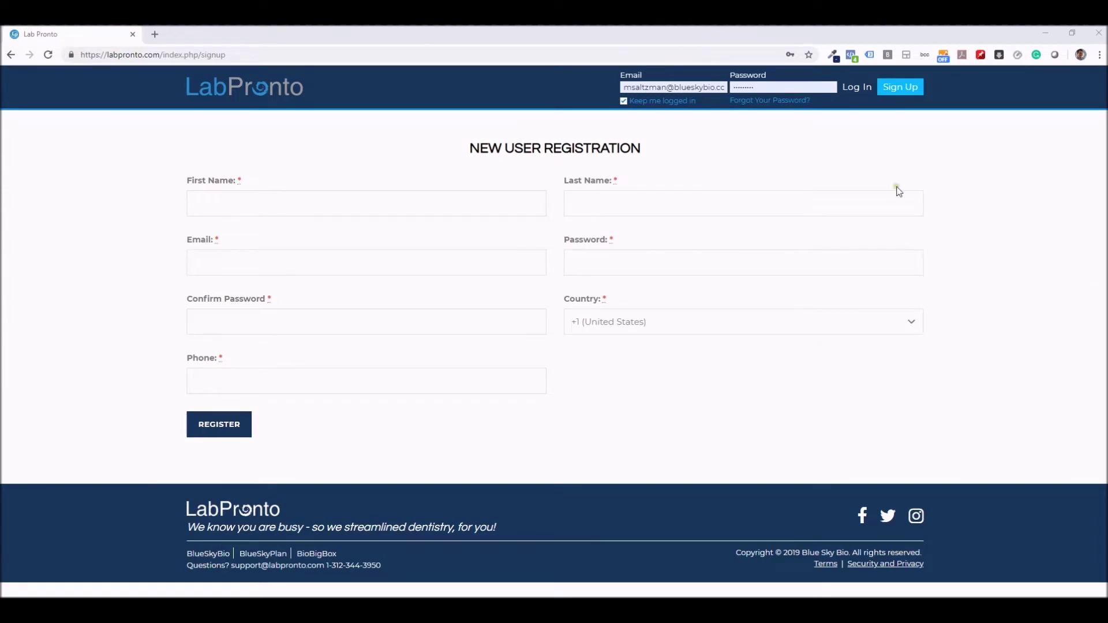
{"action": "left_click", "coordinate": [868, 89]}
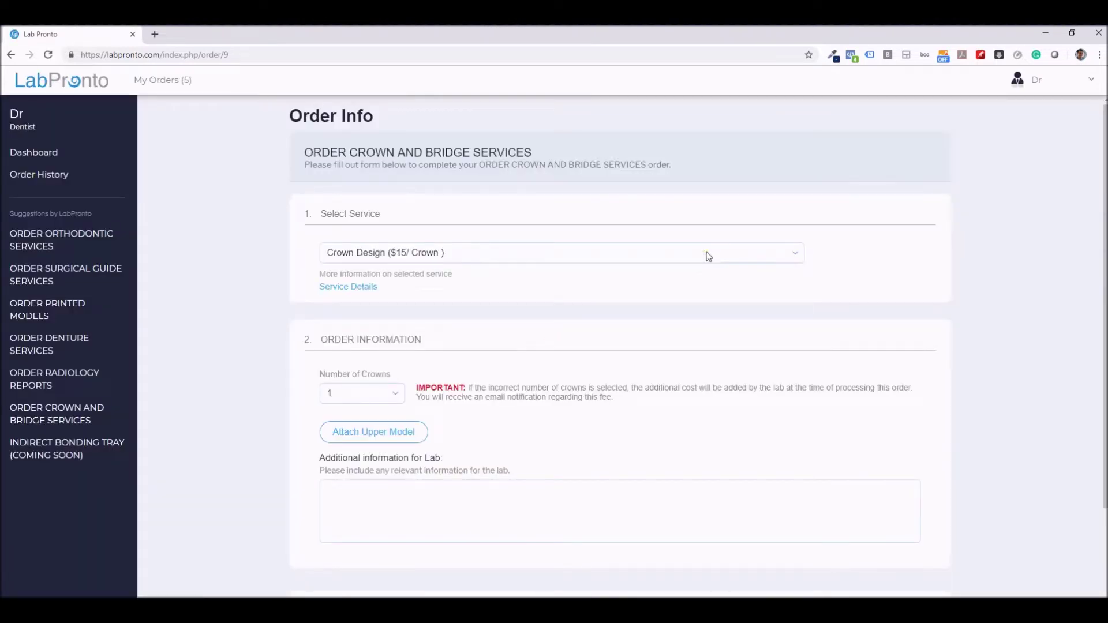
Step: Check the Select Service list twice, keeping Crown Design ($15/Crown) chosen
{"action": "left_click", "coordinate": [707, 253]}
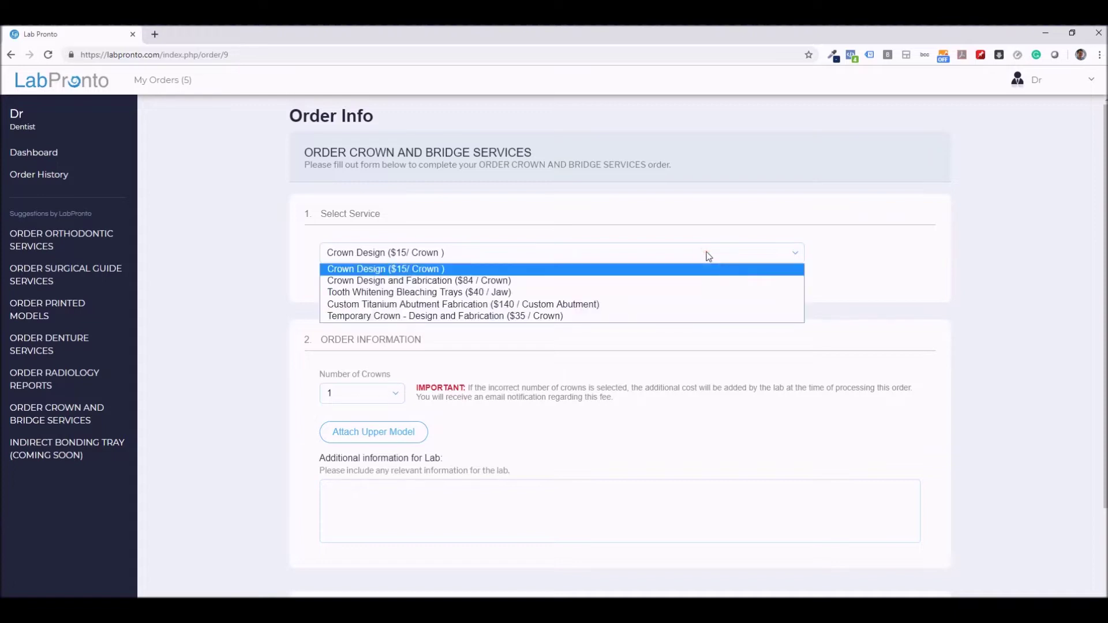
{"action": "left_click", "coordinate": [706, 253]}
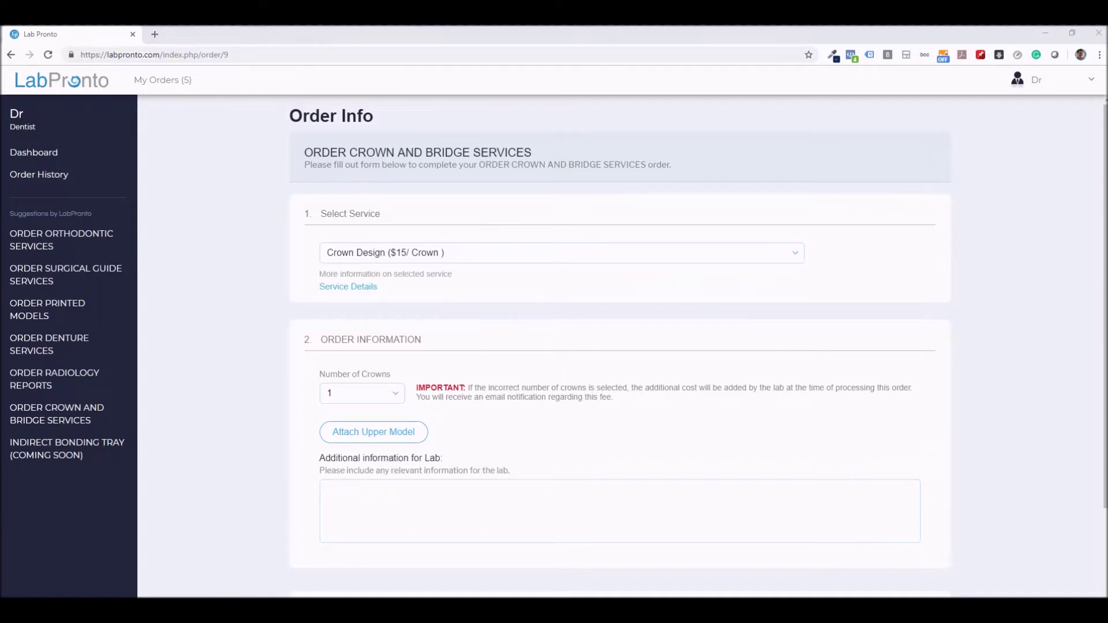
{"action": "left_click", "coordinate": [453, 255]}
{"action": "left_click", "coordinate": [453, 255]}
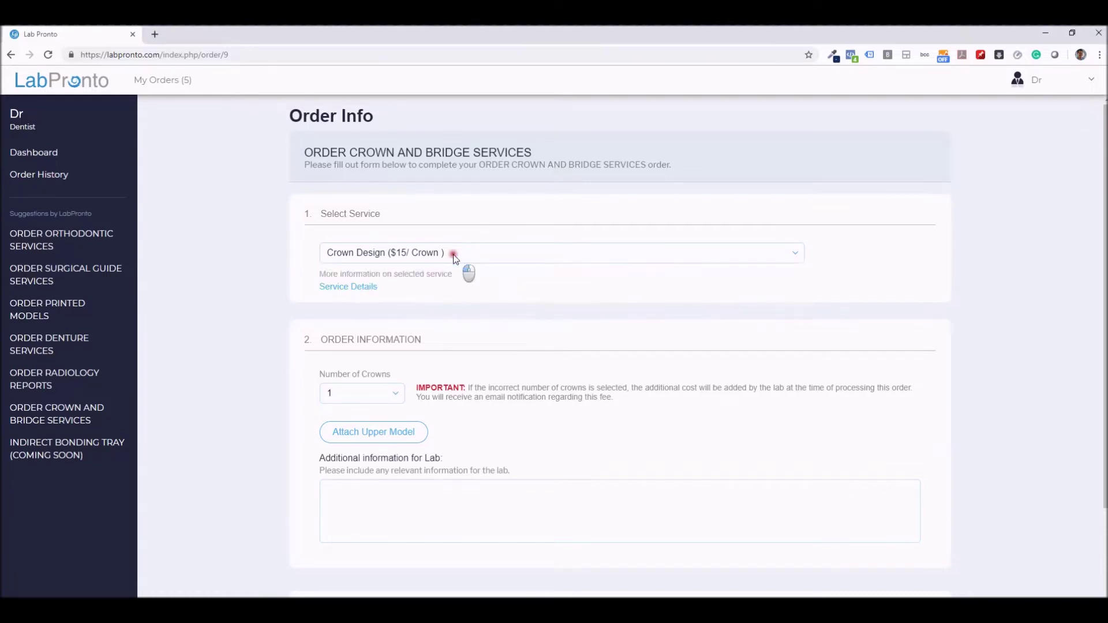
Step: Review and dismiss the Crown Design service details, then show the five available services
{"action": "left_click", "coordinate": [372, 288]}
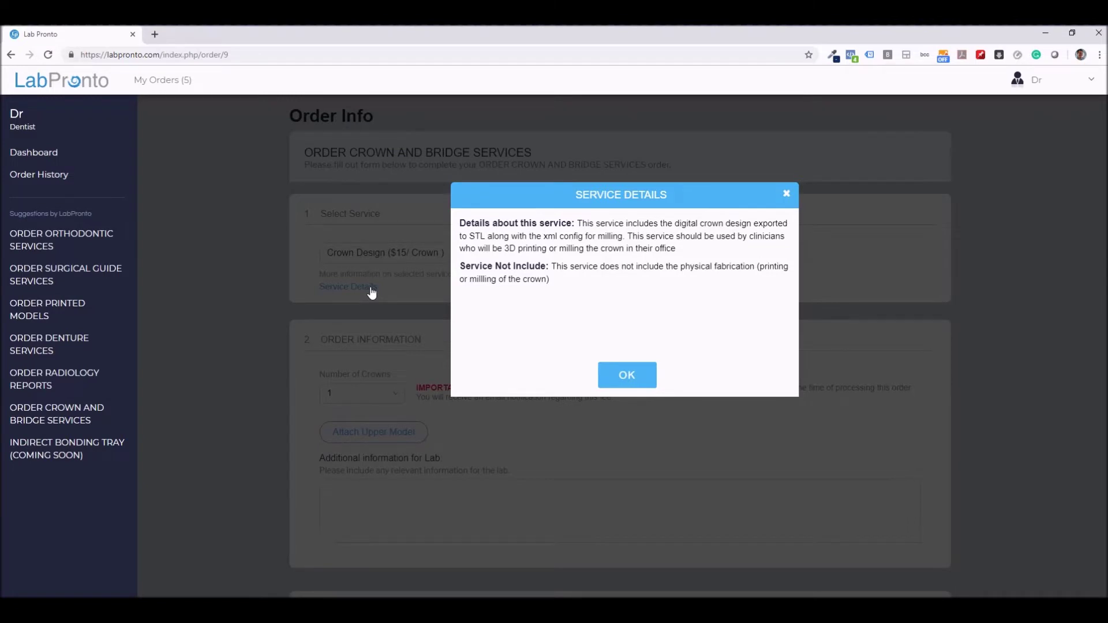
{"action": "left_click", "coordinate": [786, 194]}
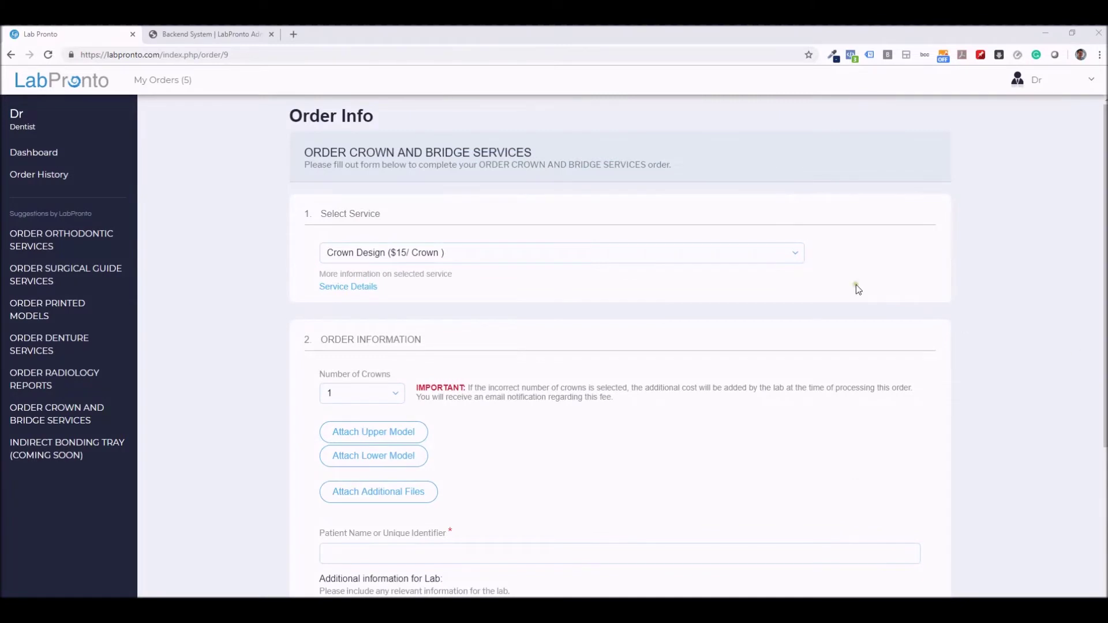
{"action": "left_click", "coordinate": [497, 253]}
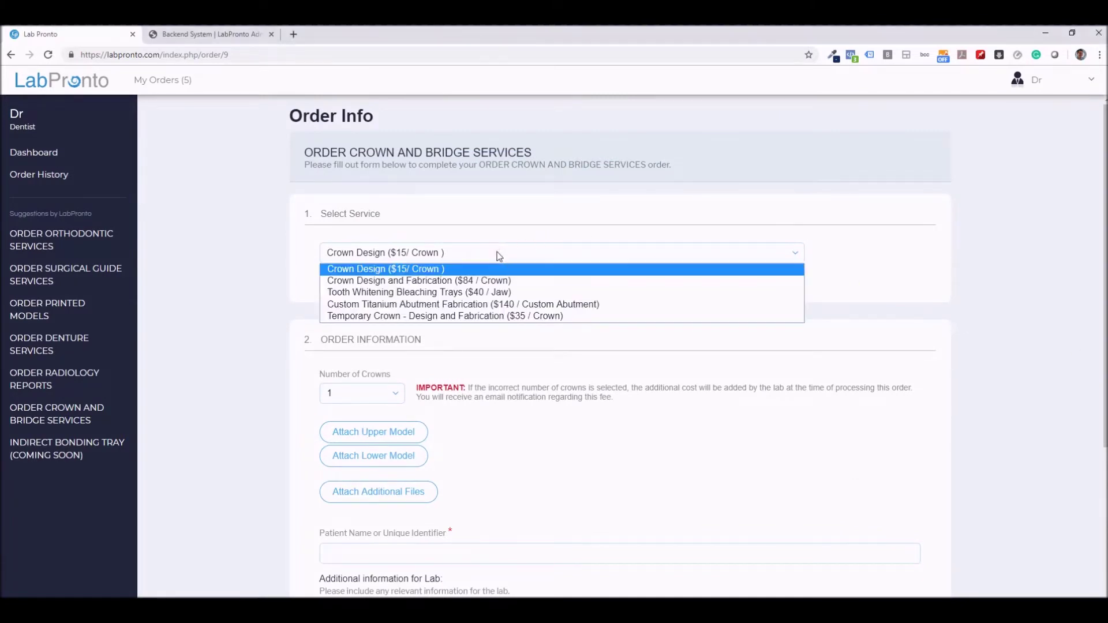
Step: Keep Crown Design, check the Number of Crowns options, and reopen the service list
{"action": "left_click", "coordinate": [497, 254]}
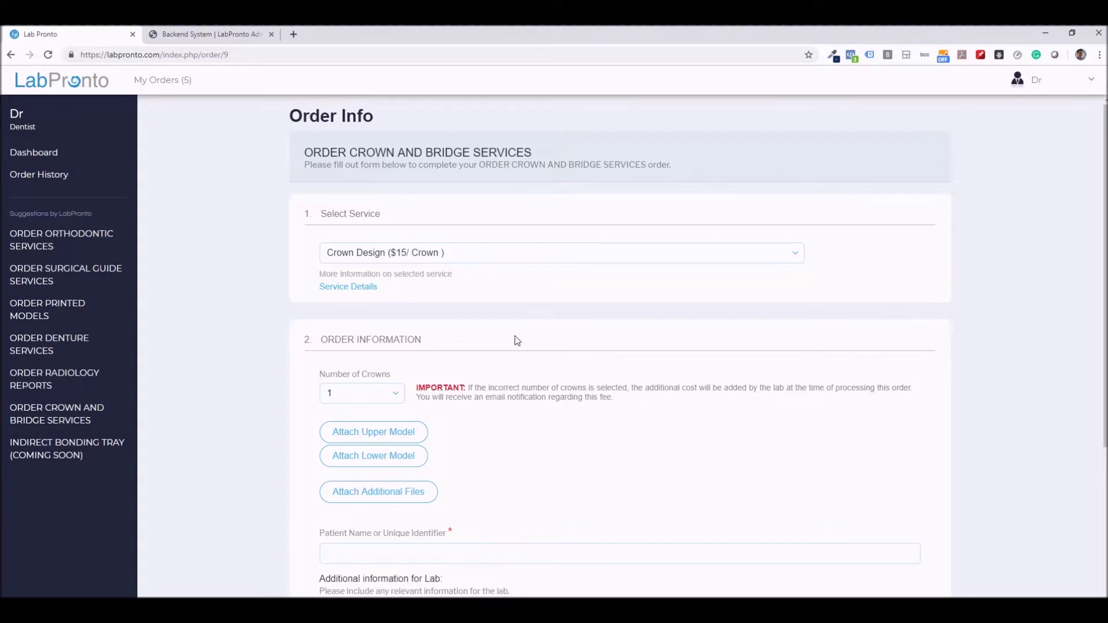
{"action": "scroll", "coordinate": [515, 339], "scroll_direction": "down", "scroll_amount": 1}
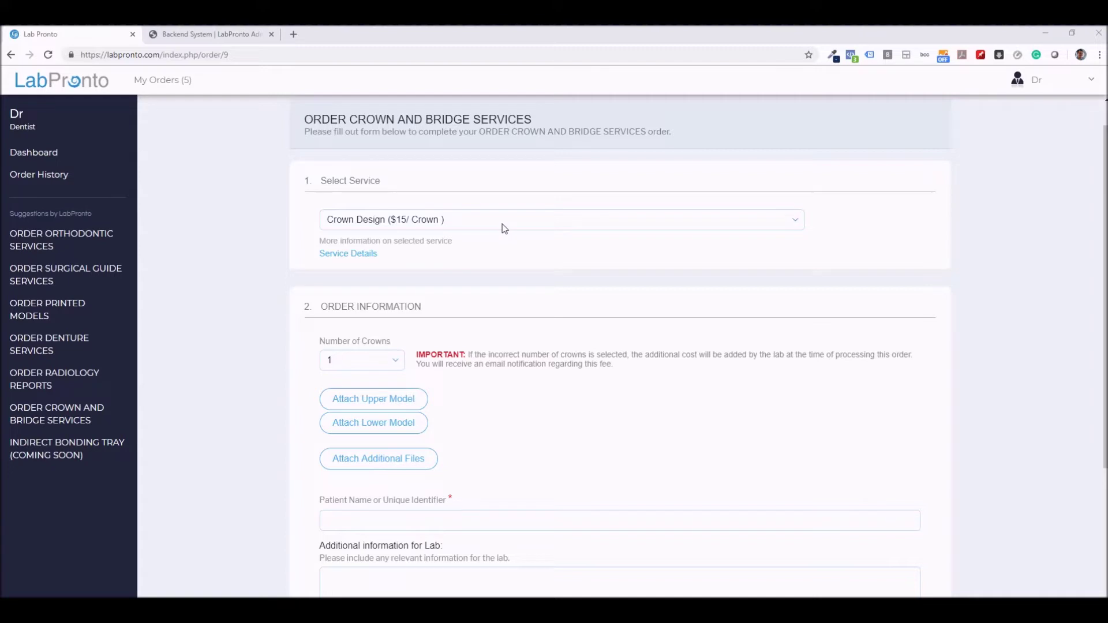
{"action": "scroll", "coordinate": [529, 256], "scroll_direction": "down", "scroll_amount": 1}
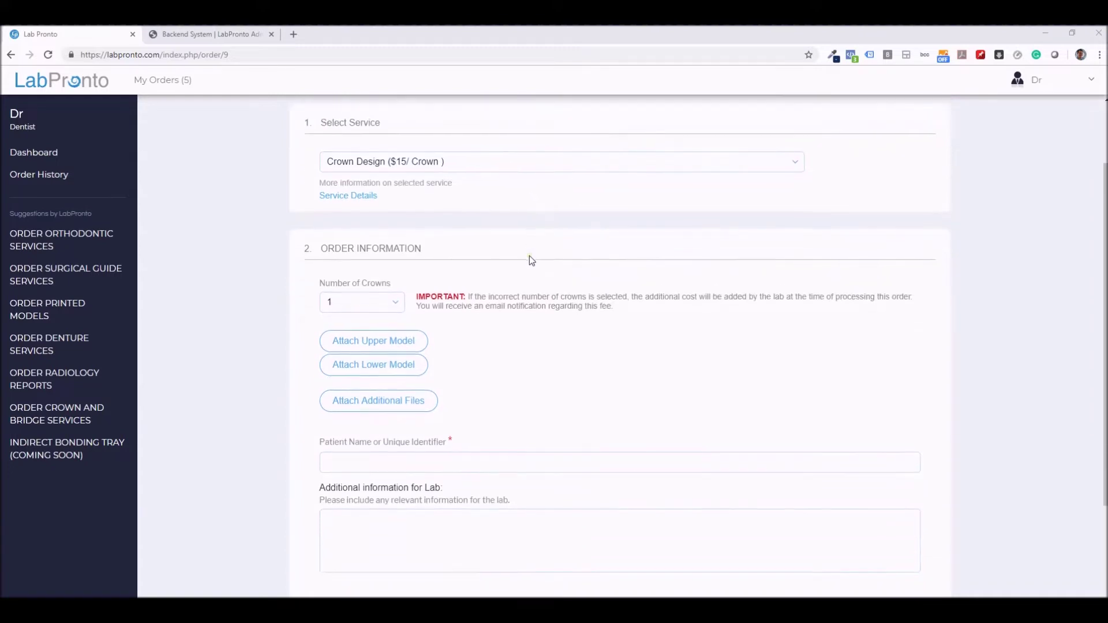
{"action": "left_click", "coordinate": [394, 305]}
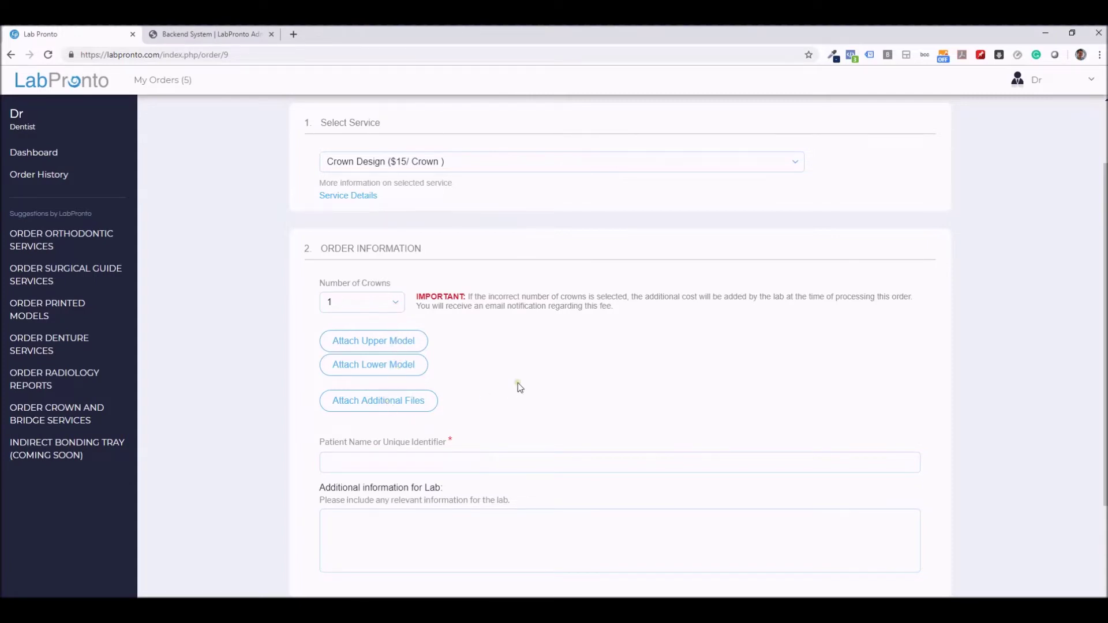
{"action": "scroll", "coordinate": [517, 383], "scroll_direction": "down", "scroll_amount": 1}
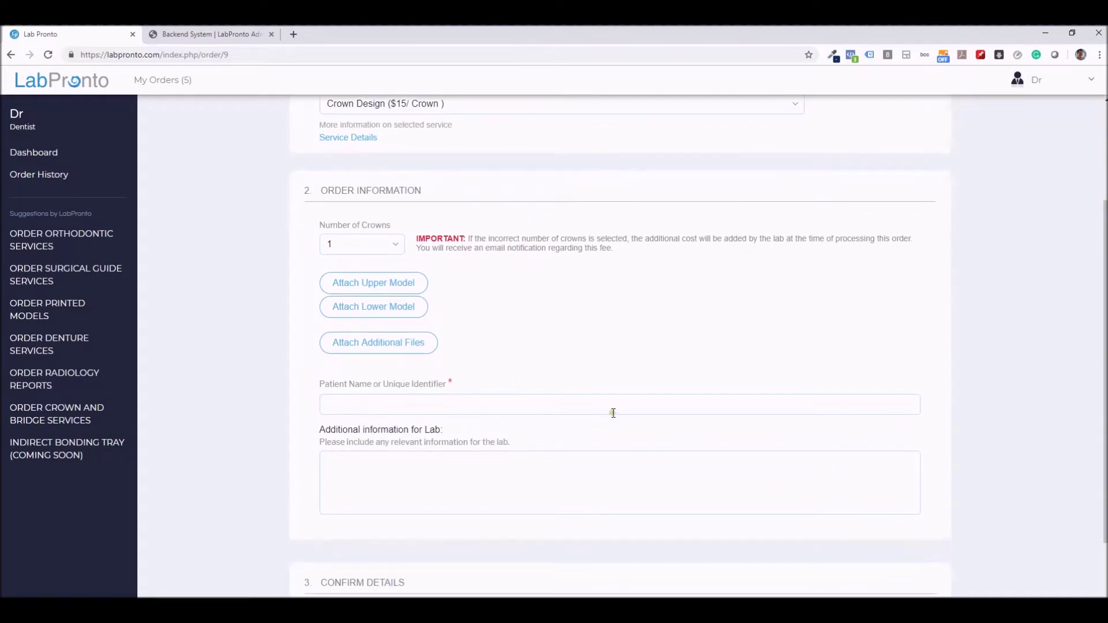
{"action": "scroll", "coordinate": [518, 383], "scroll_direction": "down", "scroll_amount": 2}
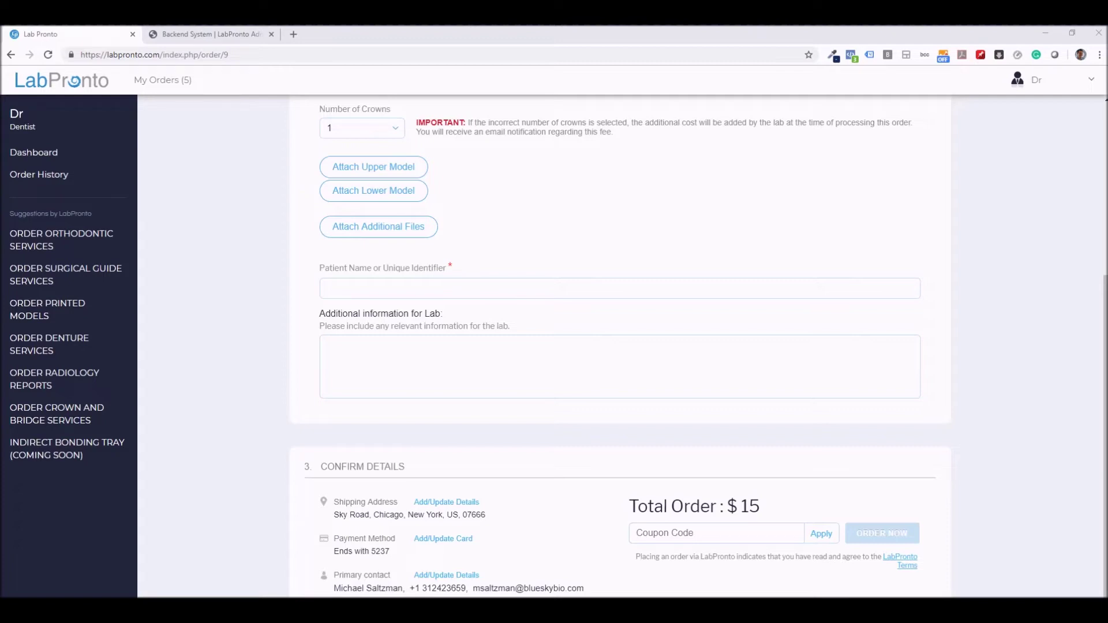
{"action": "scroll", "coordinate": [564, 254], "scroll_direction": "up", "scroll_amount": 3}
{"action": "left_click", "coordinate": [559, 253]}
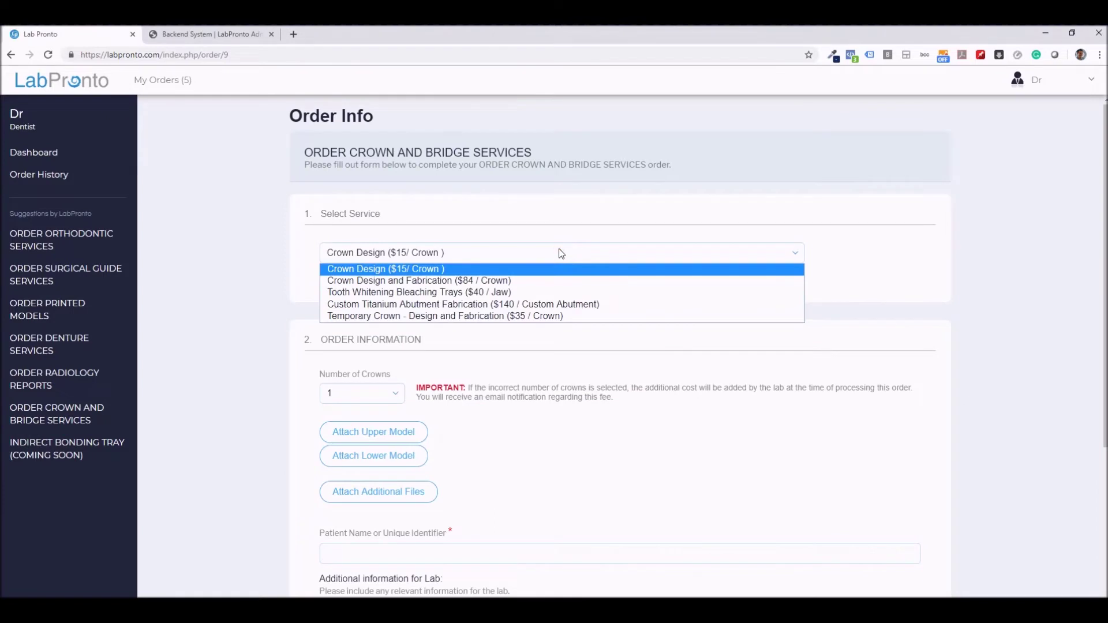
{"action": "left_click", "coordinate": [547, 280]}
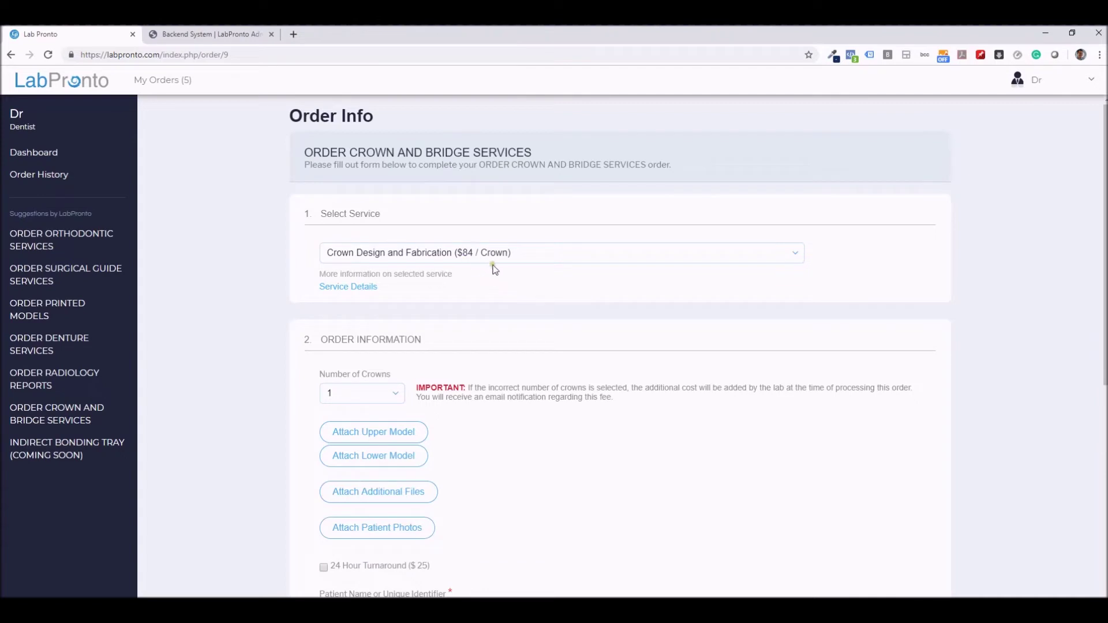
{"action": "scroll", "coordinate": [525, 283], "scroll_direction": "down", "scroll_amount": 2}
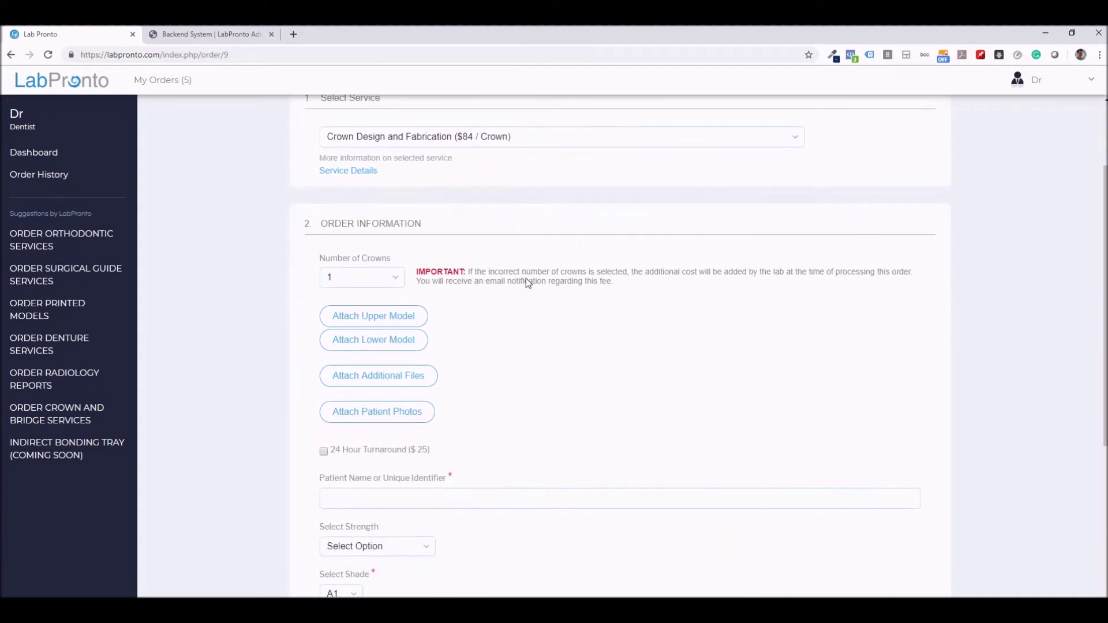
{"action": "scroll", "coordinate": [526, 283], "scroll_direction": "down", "scroll_amount": 2}
{"action": "scroll", "coordinate": [526, 283], "scroll_direction": "up", "scroll_amount": 1}
{"action": "scroll", "coordinate": [772, 396], "scroll_direction": "down", "scroll_amount": 1}
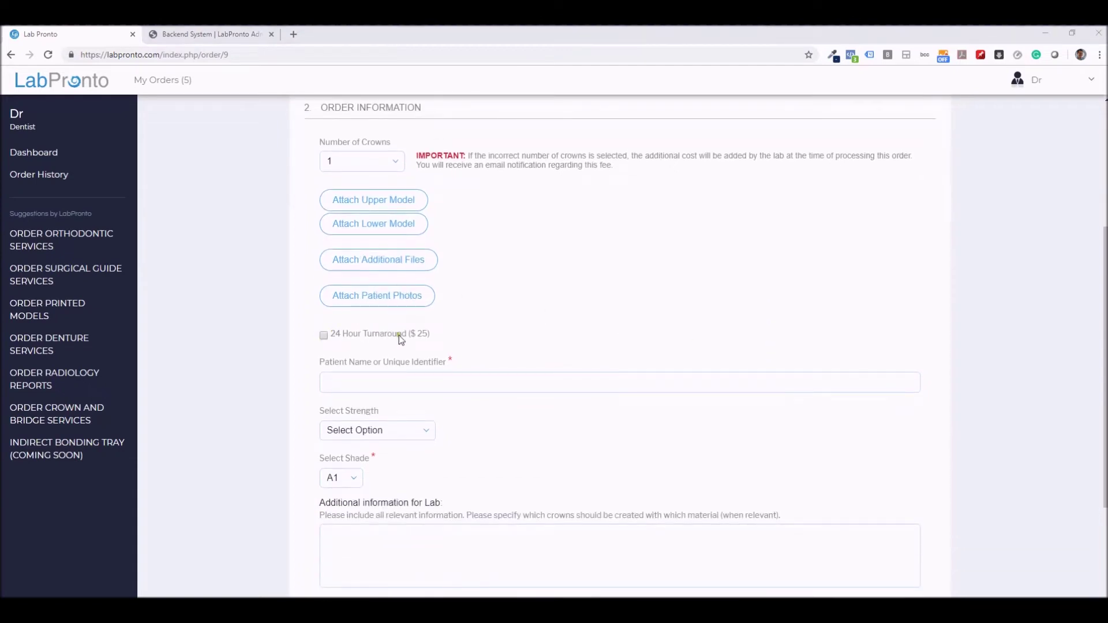
{"action": "left_click", "coordinate": [399, 429]}
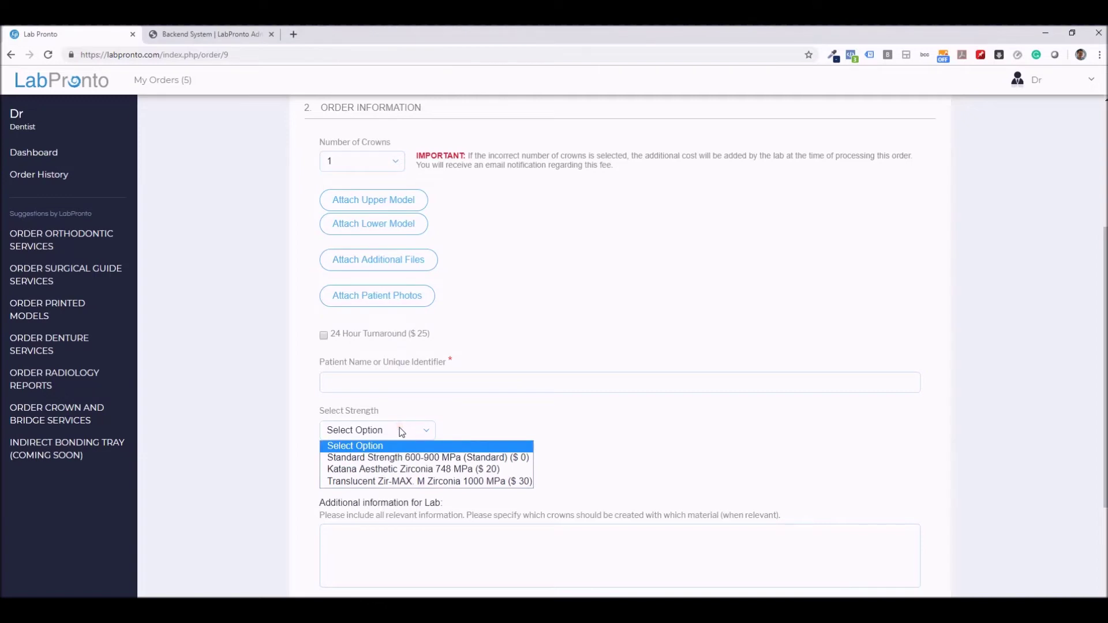
{"action": "left_click", "coordinate": [401, 431]}
{"action": "left_click", "coordinate": [354, 478]}
{"action": "left_click", "coordinate": [354, 479]}
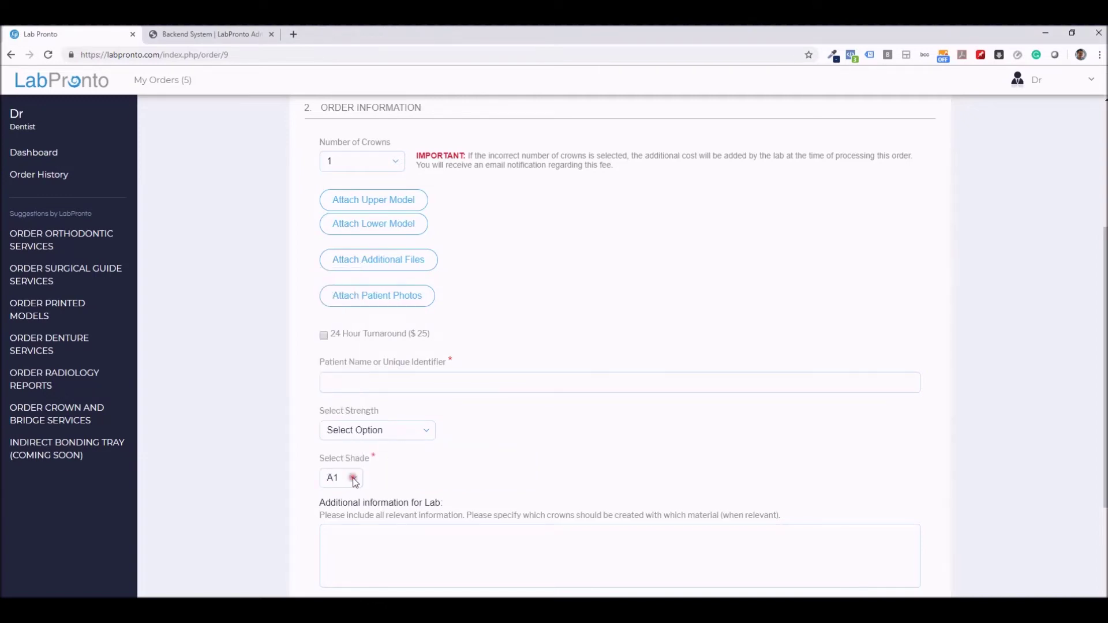
{"action": "scroll", "coordinate": [514, 458], "scroll_direction": "down", "scroll_amount": 1}
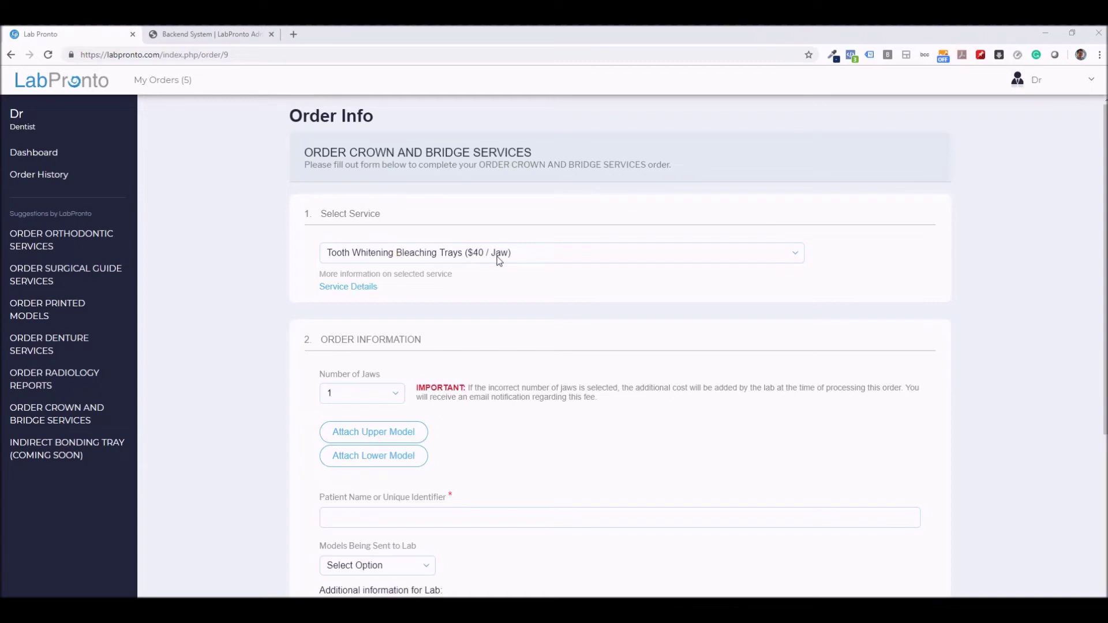
{"action": "scroll", "coordinate": [498, 261], "scroll_direction": "down", "scroll_amount": 1}
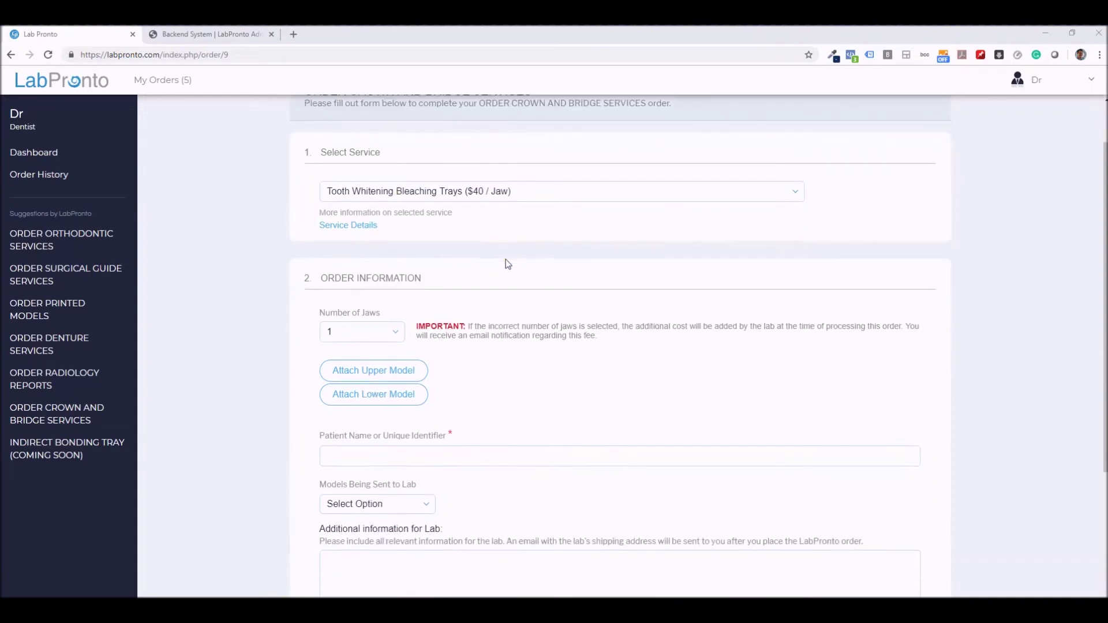
{"action": "scroll", "coordinate": [506, 259], "scroll_direction": "down", "scroll_amount": 2}
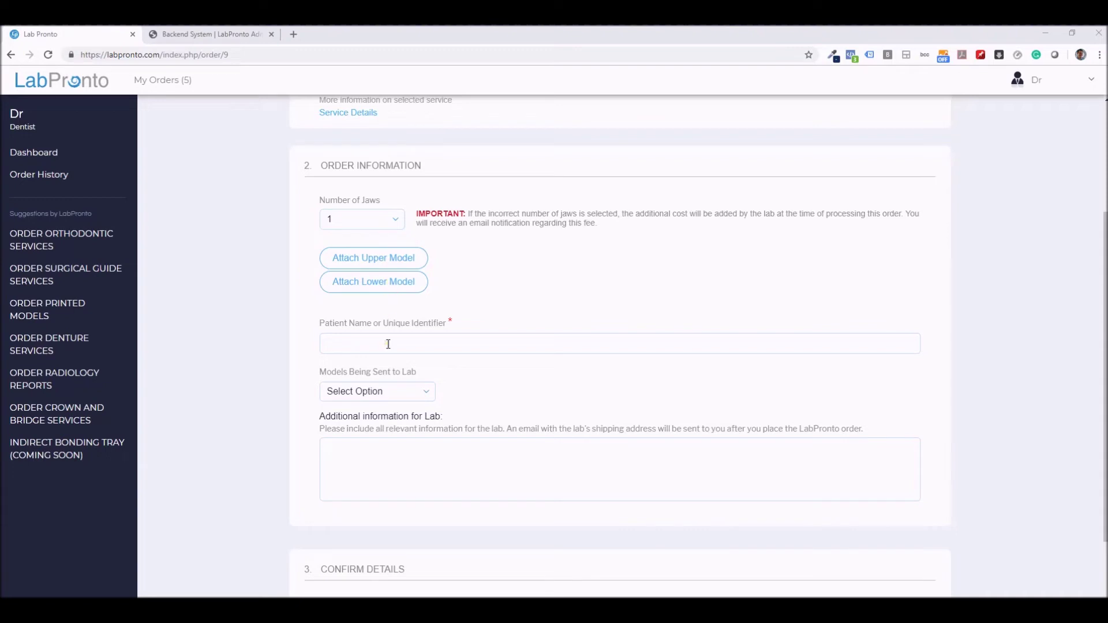
{"action": "scroll", "coordinate": [388, 344], "scroll_direction": "down", "scroll_amount": 1}
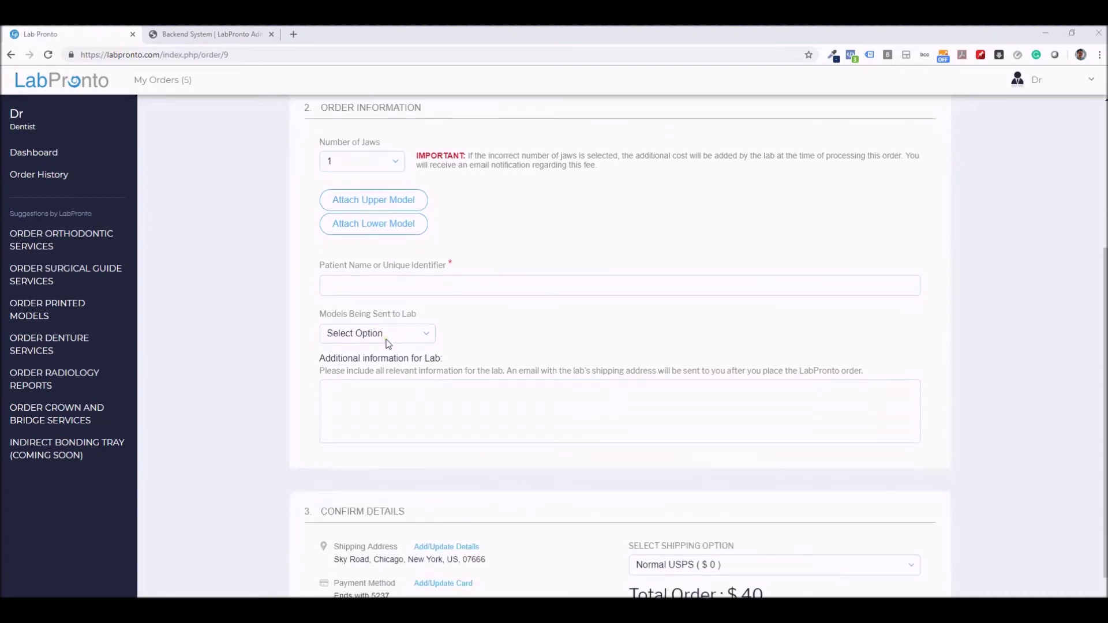
Step: Review the Models Being Sent to Lab options and prices without choosing one
{"action": "left_click", "coordinate": [387, 339]}
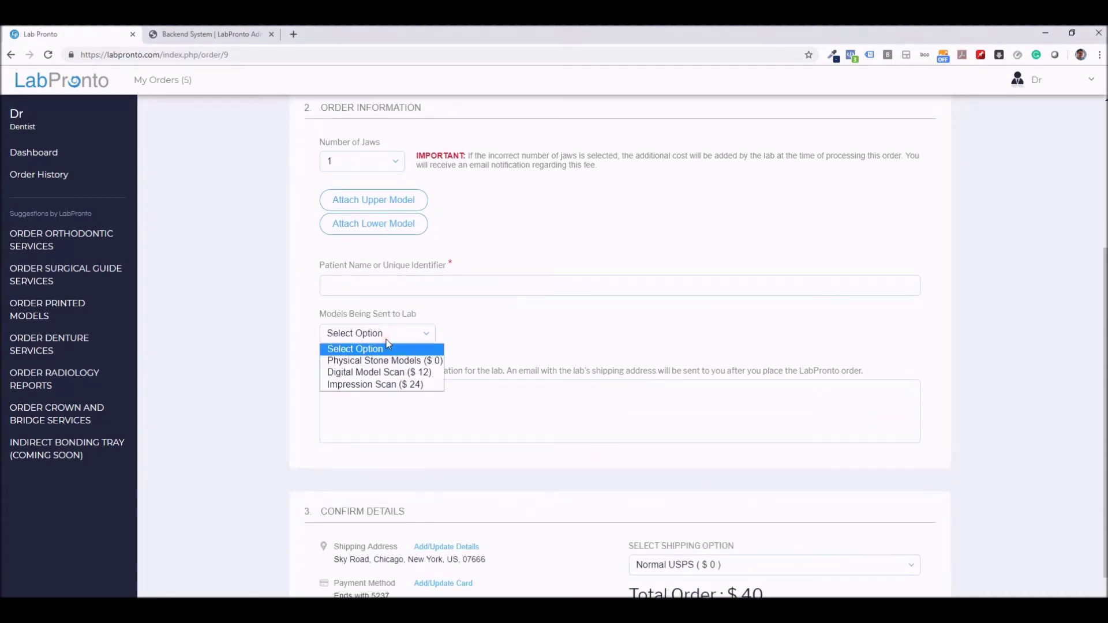
{"action": "left_click", "coordinate": [387, 340]}
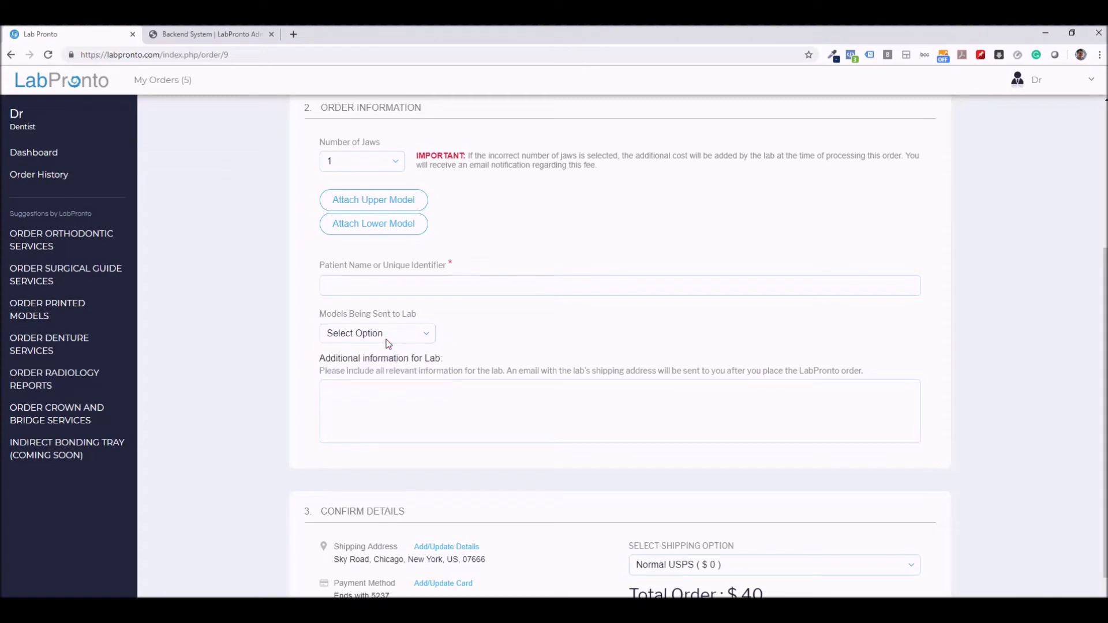
{"action": "left_click", "coordinate": [387, 340]}
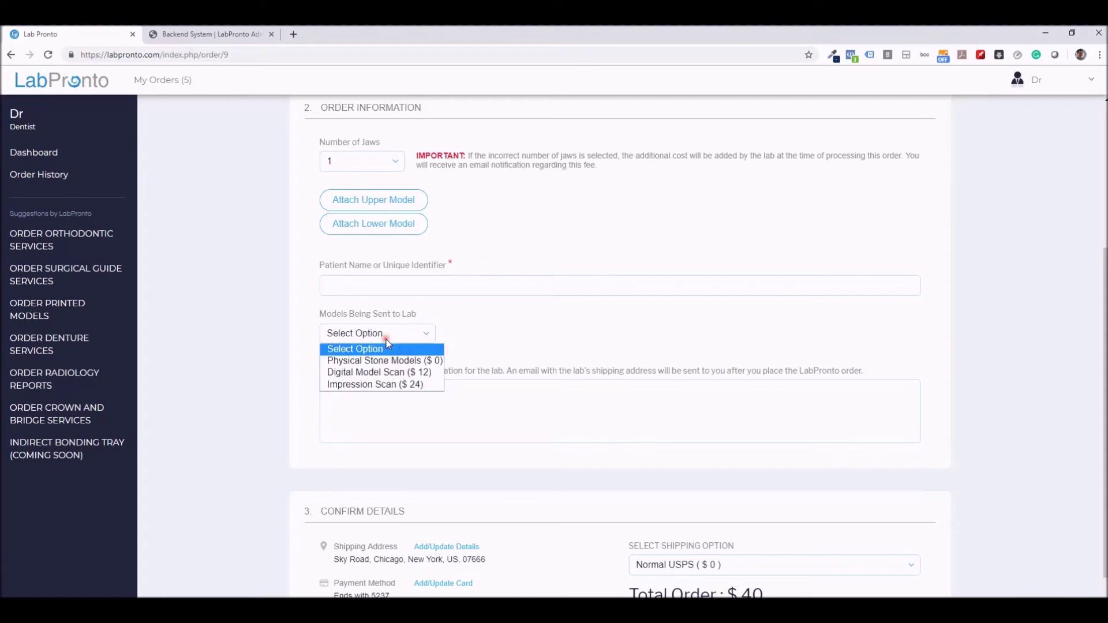
{"action": "left_click", "coordinate": [386, 340]}
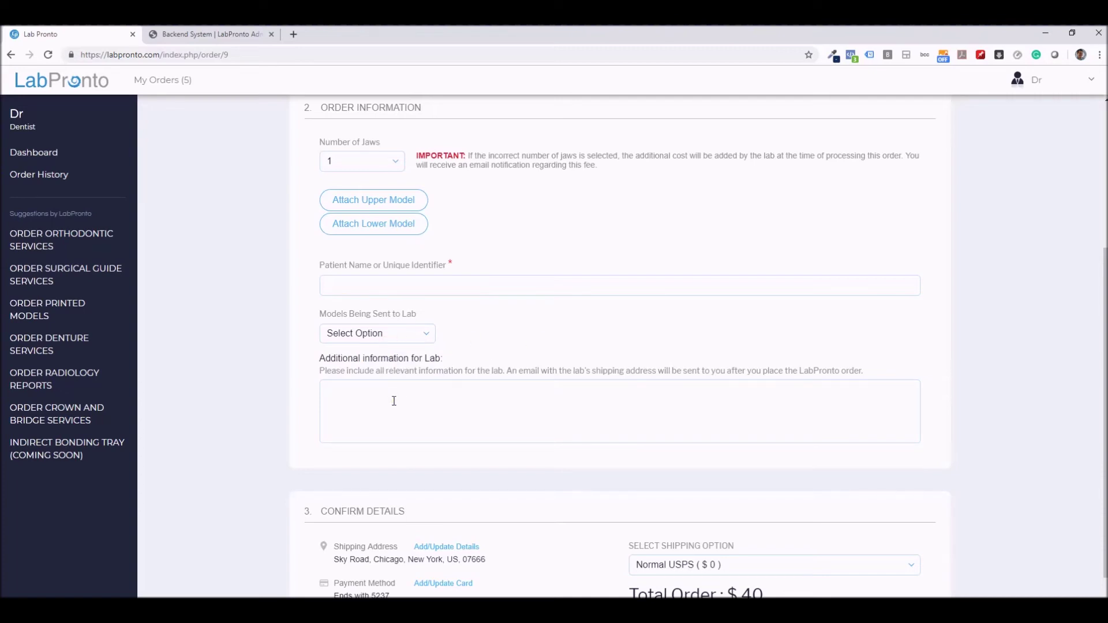
{"action": "scroll", "coordinate": [393, 400], "scroll_direction": "down", "scroll_amount": 1}
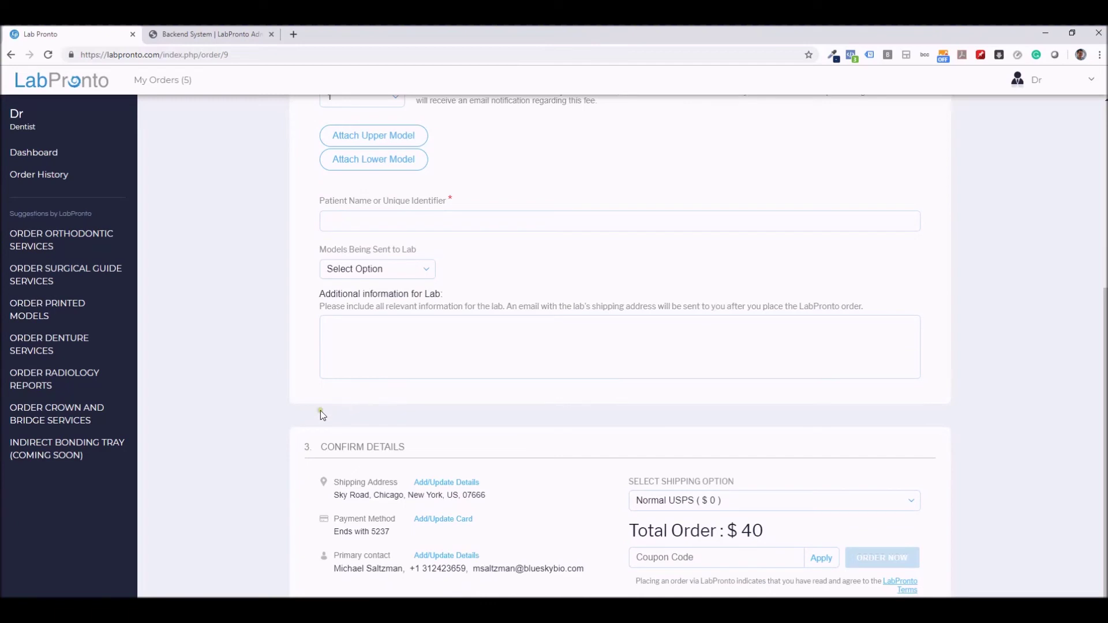
Step: Review the shipping choices and prices, then show the service list to pick another
{"action": "left_click", "coordinate": [743, 505]}
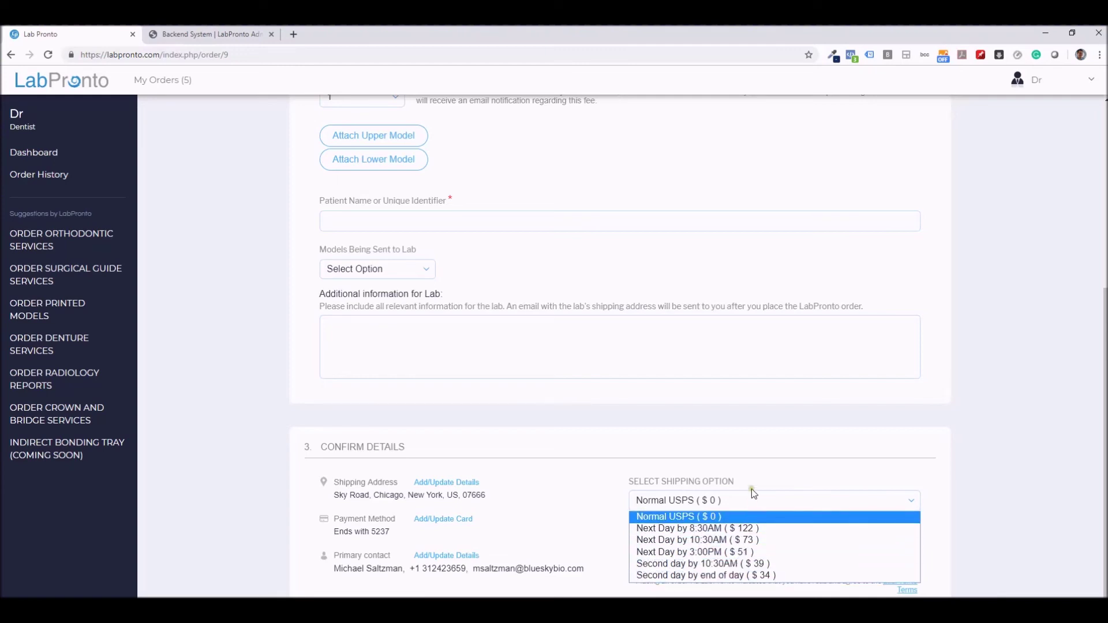
{"action": "scroll", "coordinate": [755, 479], "scroll_direction": "up", "scroll_amount": 5}
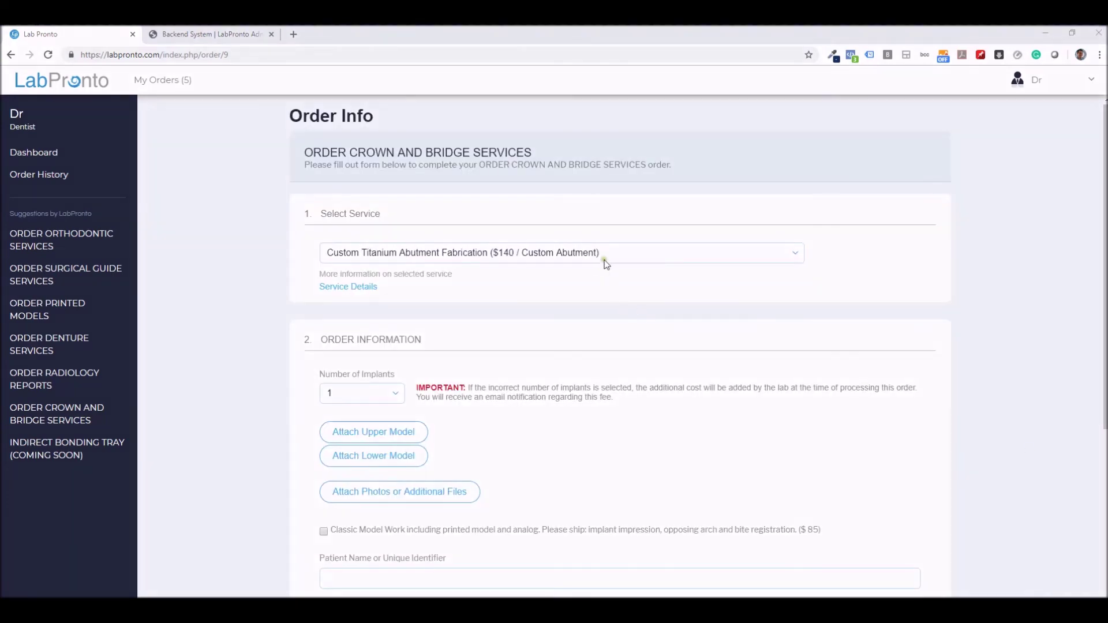
{"action": "left_click", "coordinate": [604, 259]}
{"action": "left_click", "coordinate": [604, 306]}
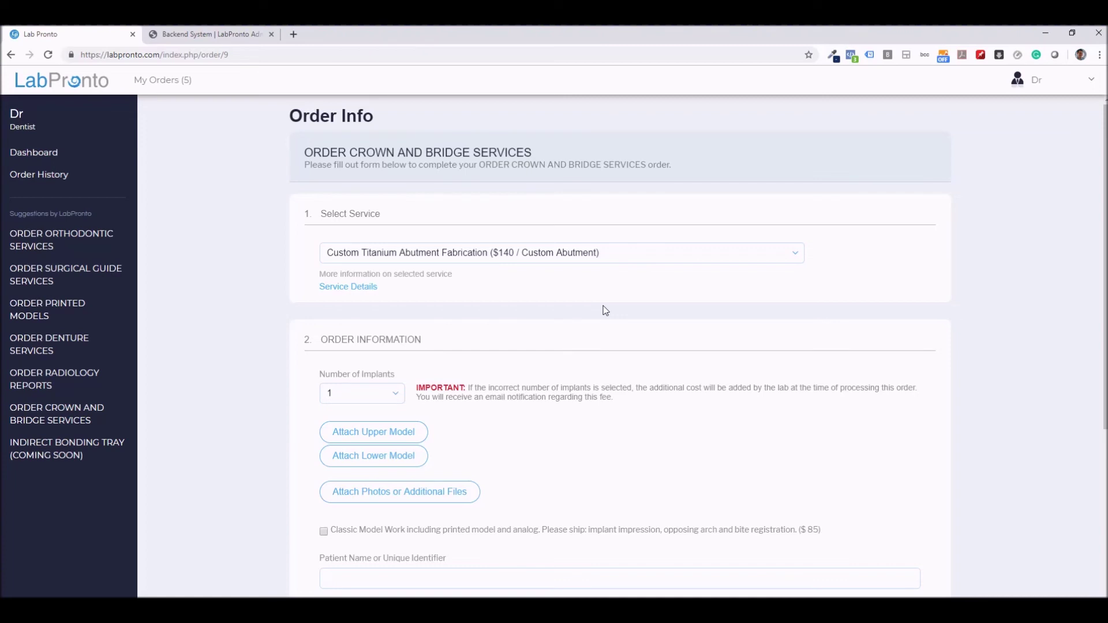
{"action": "scroll", "coordinate": [605, 310], "scroll_direction": "down", "scroll_amount": 1}
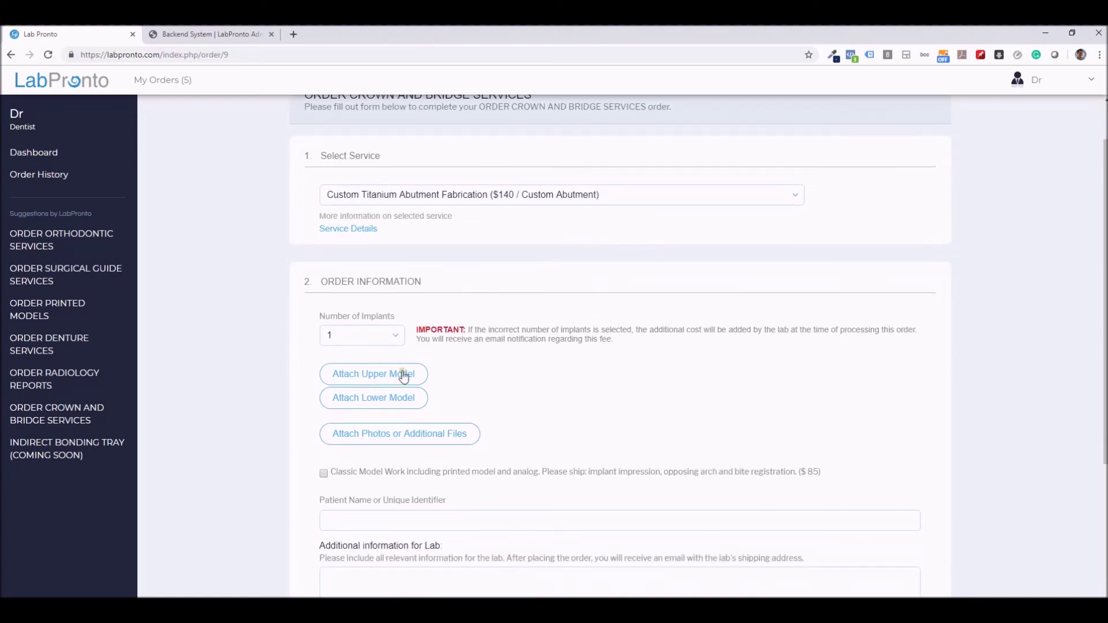
{"action": "scroll", "coordinate": [478, 380], "scroll_direction": "down", "scroll_amount": 1}
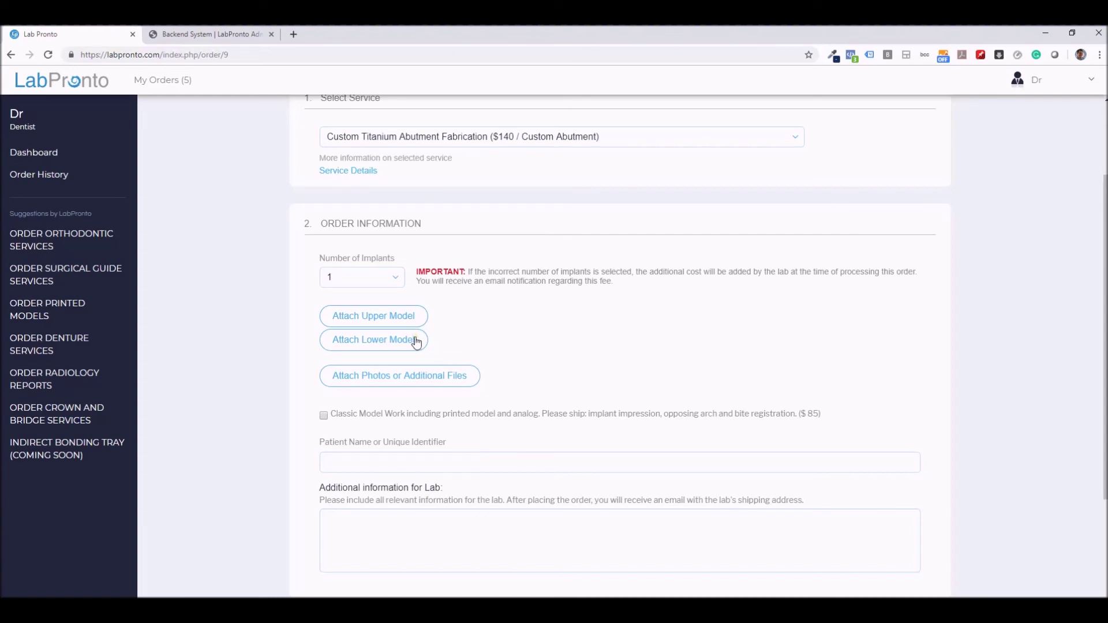
{"action": "scroll", "coordinate": [416, 342], "scroll_direction": "down", "scroll_amount": 2}
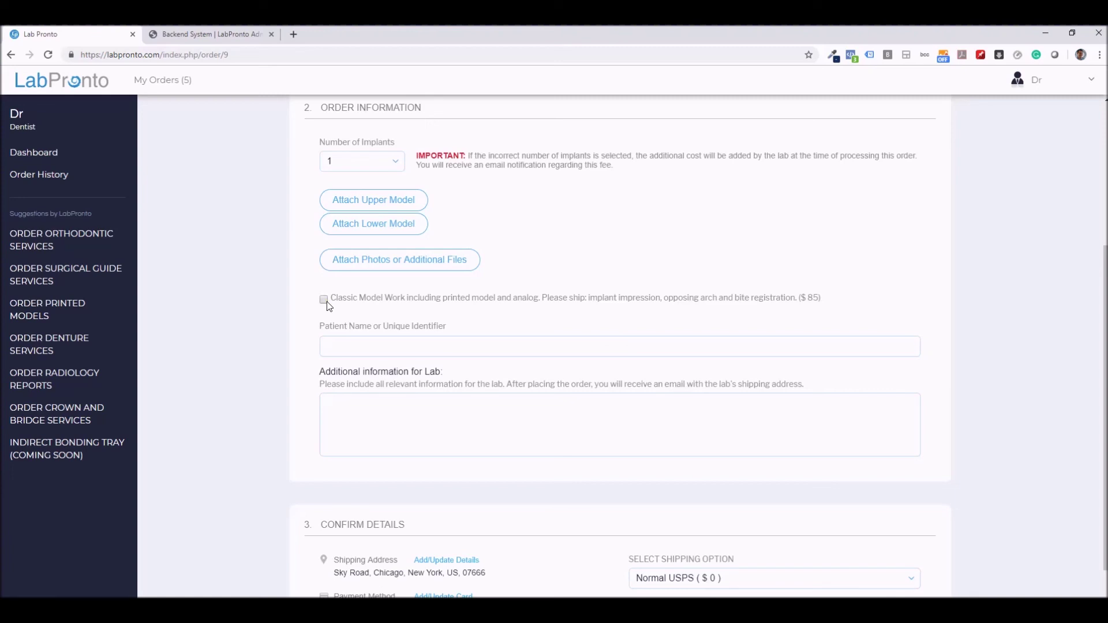
{"action": "scroll", "coordinate": [351, 320], "scroll_direction": "up", "scroll_amount": 3}
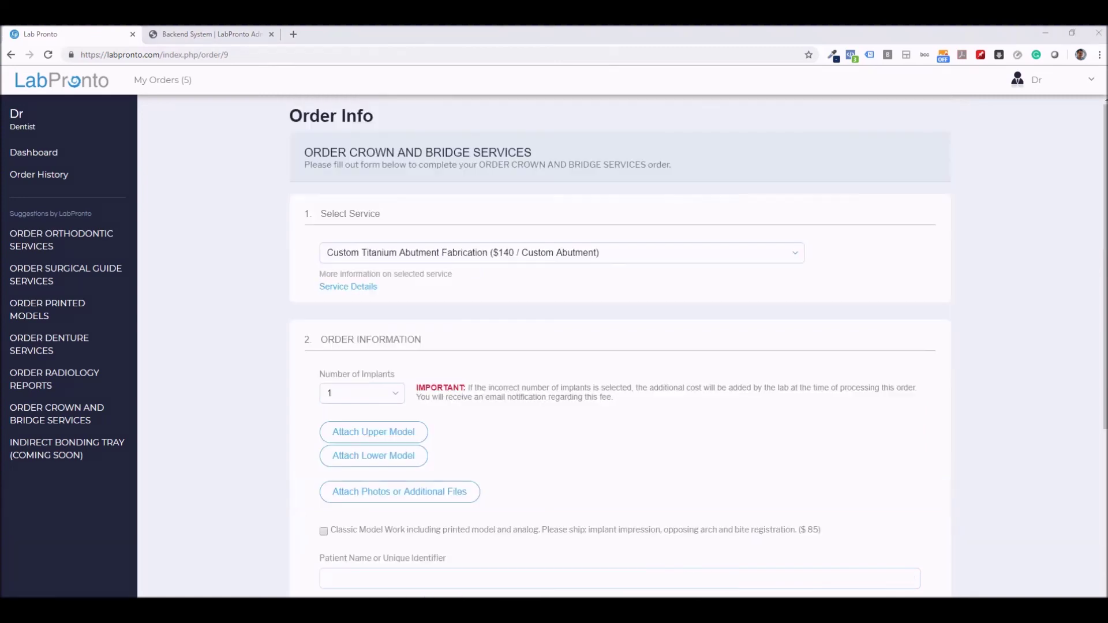
{"action": "left_click", "coordinate": [586, 257]}
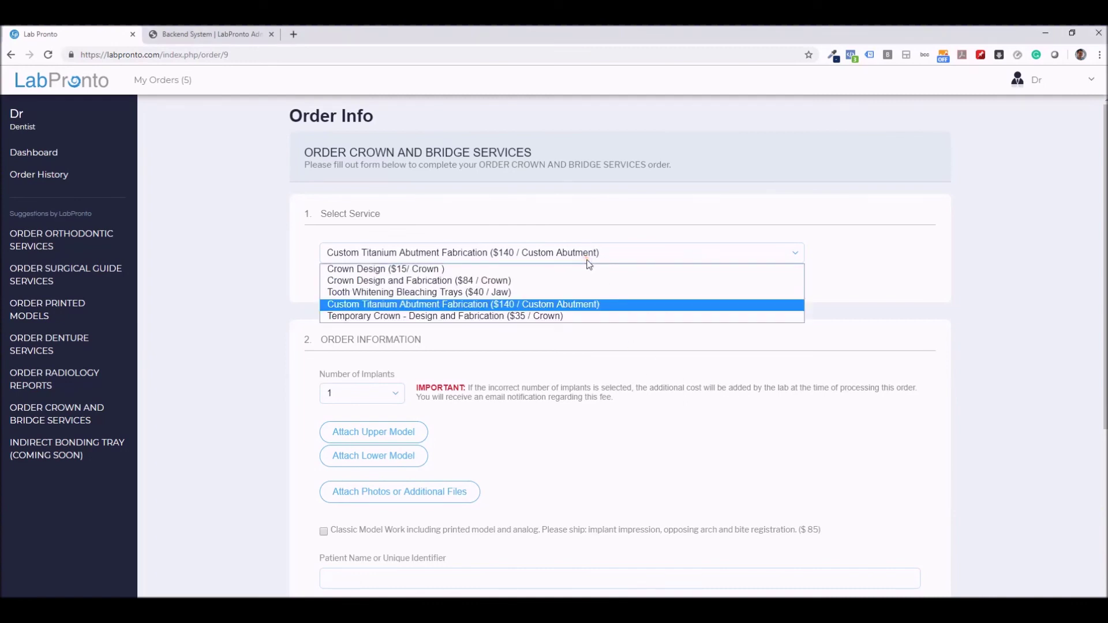
Step: Choose Temporary Crown - Design and Fabrication ($35/Crown), giving a $36 total
{"action": "left_click", "coordinate": [577, 319]}
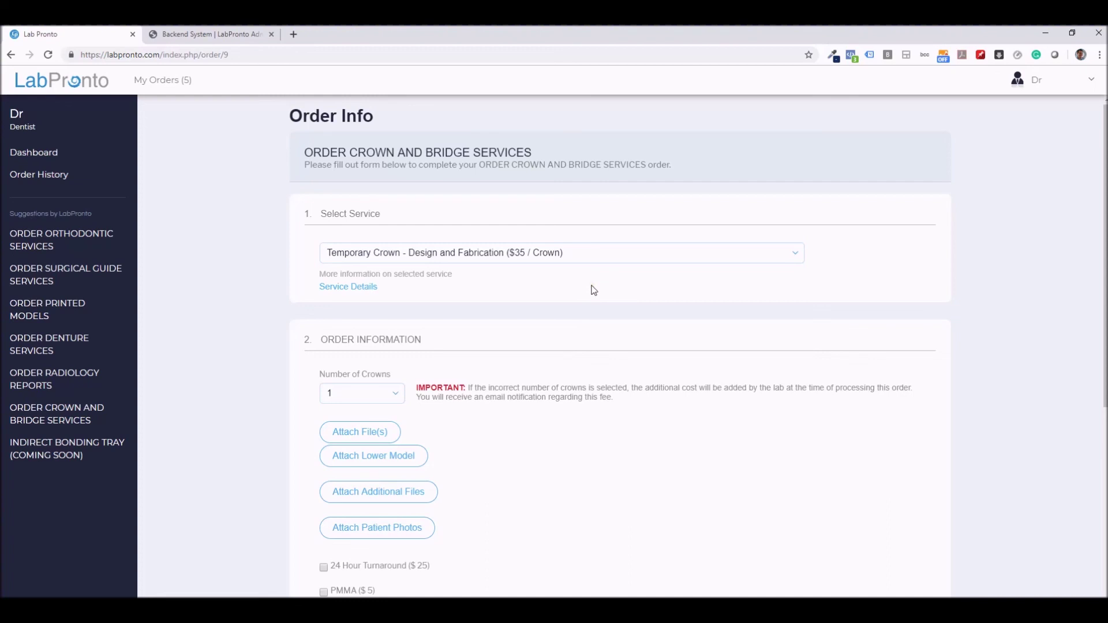
{"action": "scroll", "coordinate": [594, 290], "scroll_direction": "down", "scroll_amount": 1}
{"action": "scroll", "coordinate": [593, 291], "scroll_direction": "down", "scroll_amount": 3}
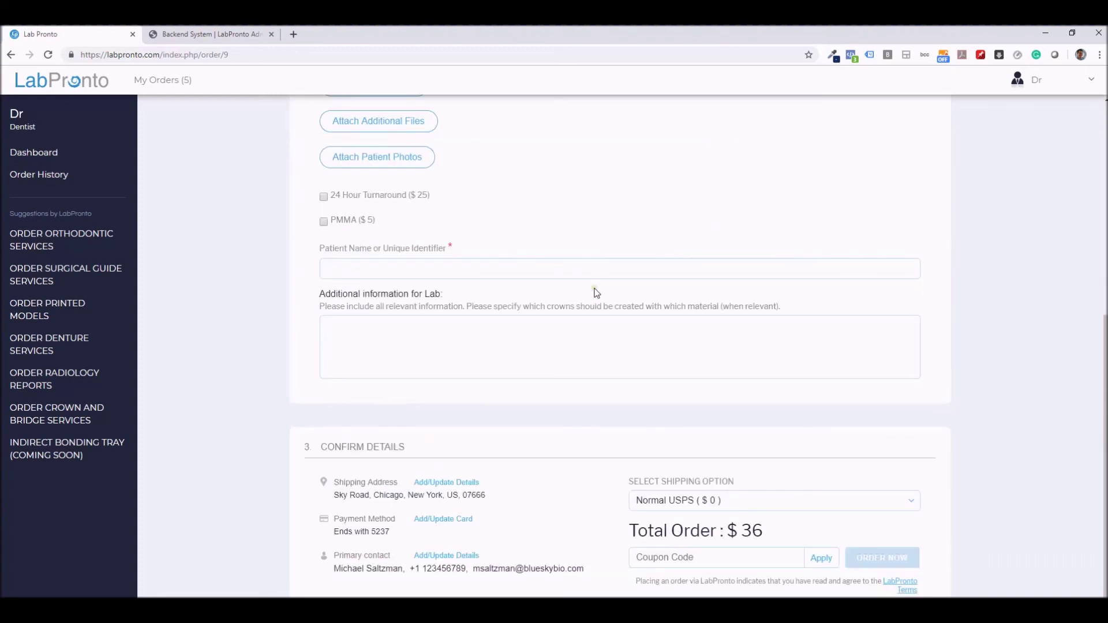
{"action": "scroll", "coordinate": [593, 291], "scroll_direction": "up", "scroll_amount": 3}
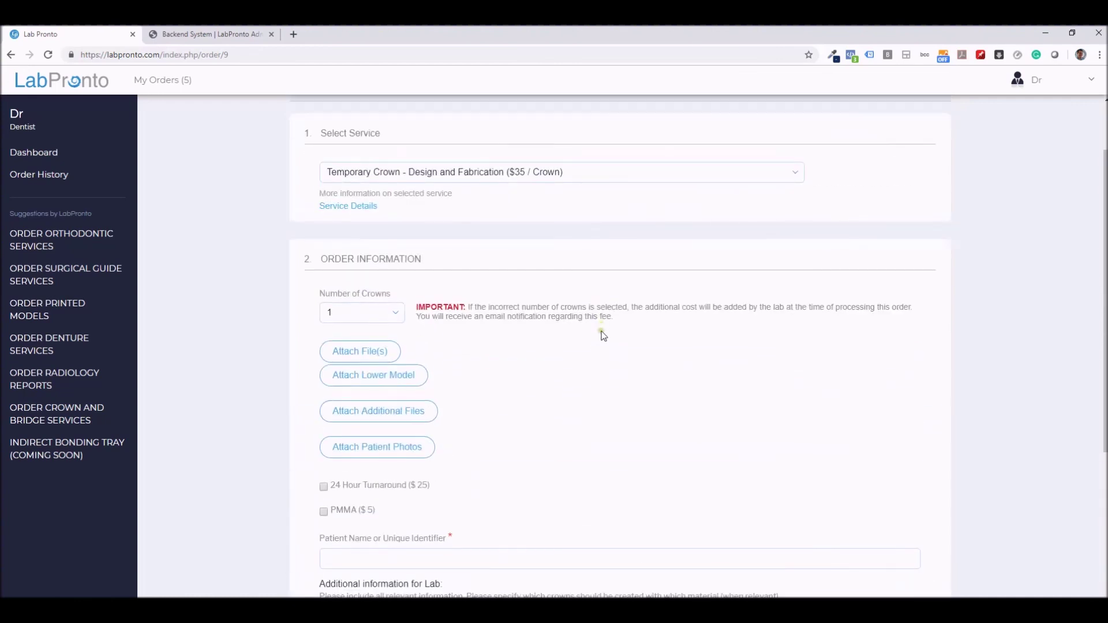
{"action": "scroll", "coordinate": [603, 338], "scroll_direction": "up", "scroll_amount": 1}
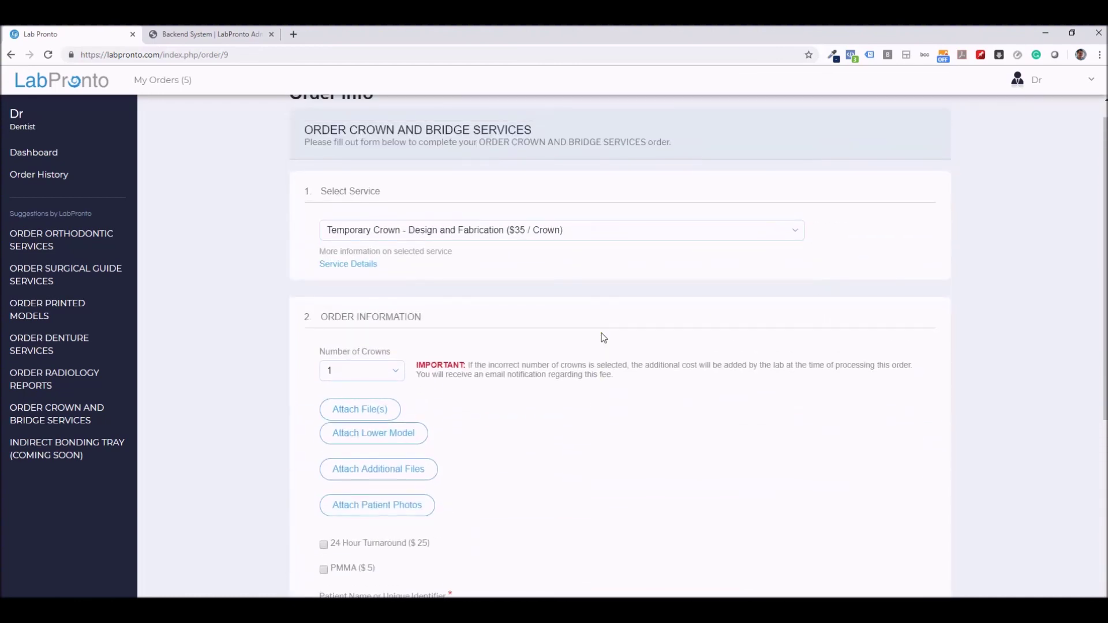
{"action": "scroll", "coordinate": [603, 338], "scroll_direction": "down", "scroll_amount": 3}
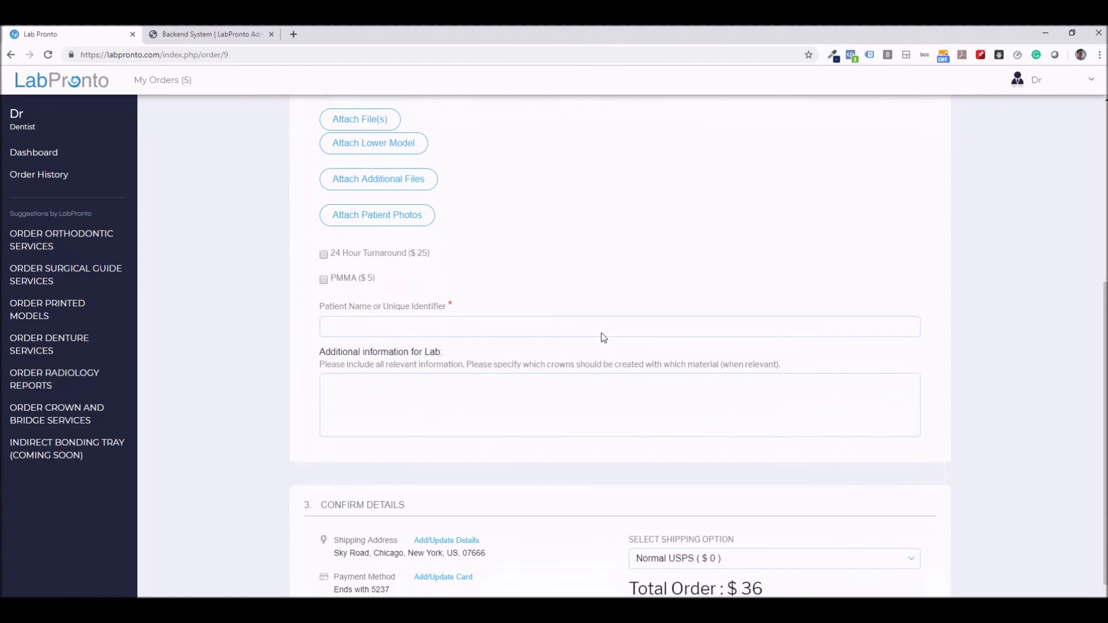